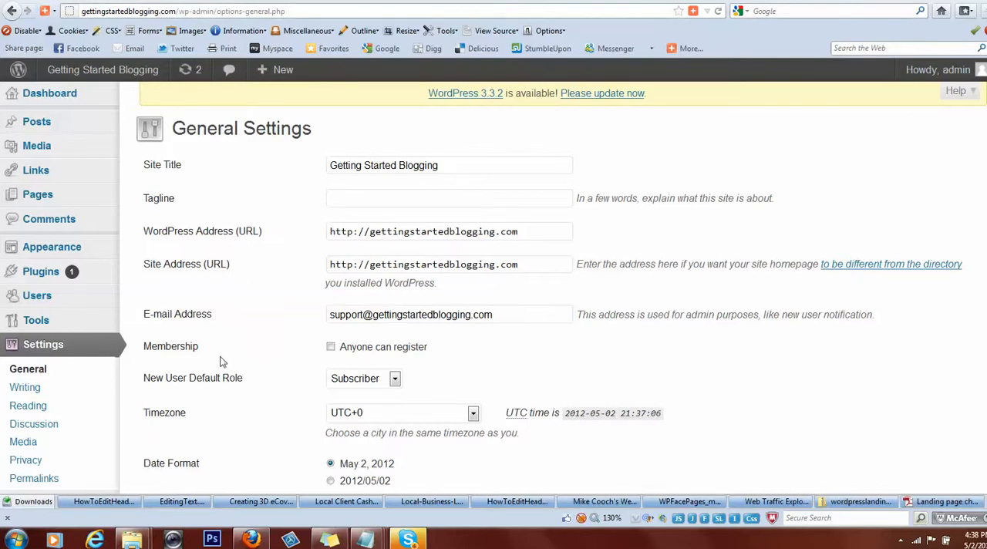
Set the site tagline to "Everything You Need To Get Started Blogging" and save the general settings.
{"action": "mouse_move", "coordinate": [101, 323]}
{"action": "left_click", "coordinate": [335, 198]}
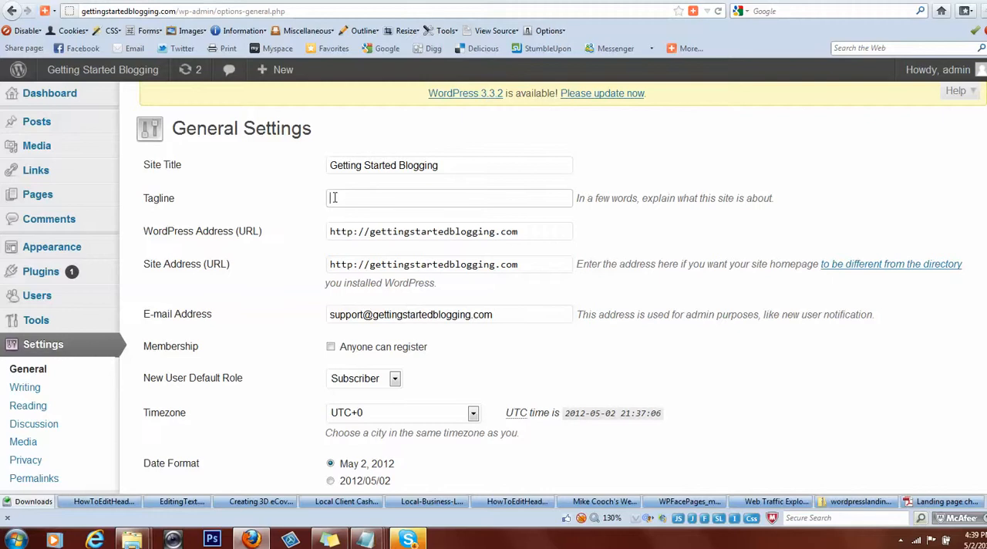
{"action": "type", "text": "B"}
{"action": "type", "text": "verythin"}
{"action": "type", "text": "g"}
{"action": "type", "text": " You Nee"}
{"action": "type", "text": "d"}
{"action": "type", "text": "To "}
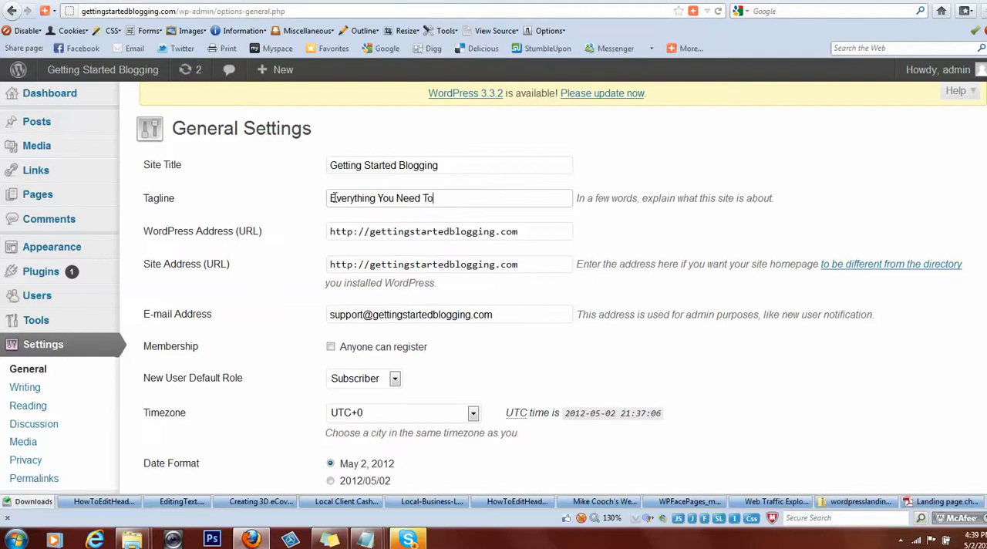
{"action": "type", "text": "Get Started Blogging"}
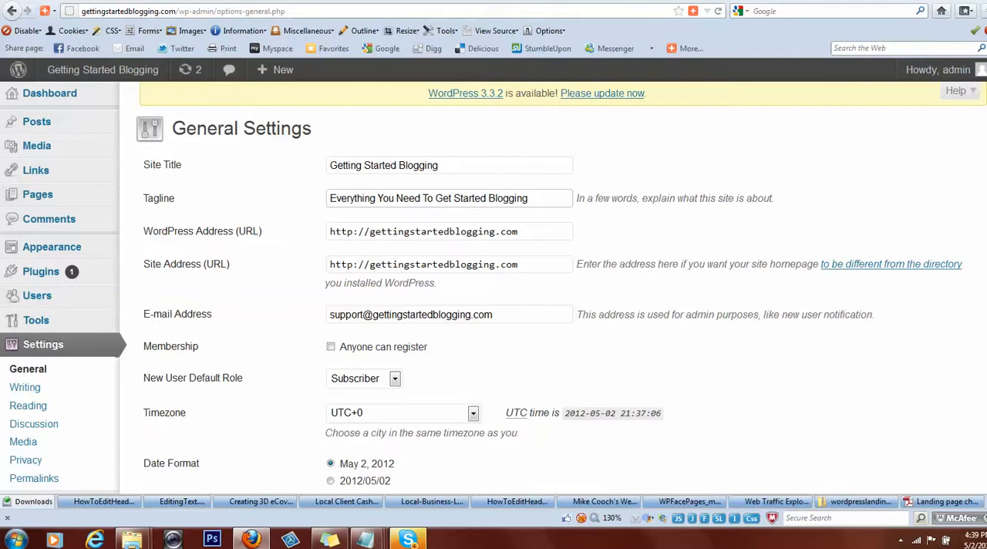
{"action": "scroll", "coordinate": [494, 287], "scroll_direction": "down", "scroll_amount": 5}
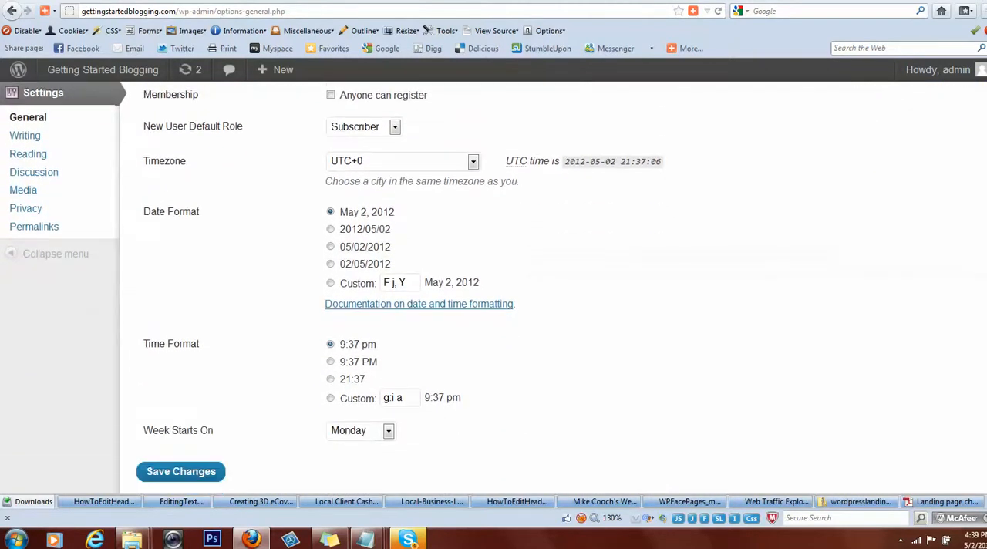
{"action": "scroll", "coordinate": [494, 287], "scroll_direction": "down", "scroll_amount": 1}
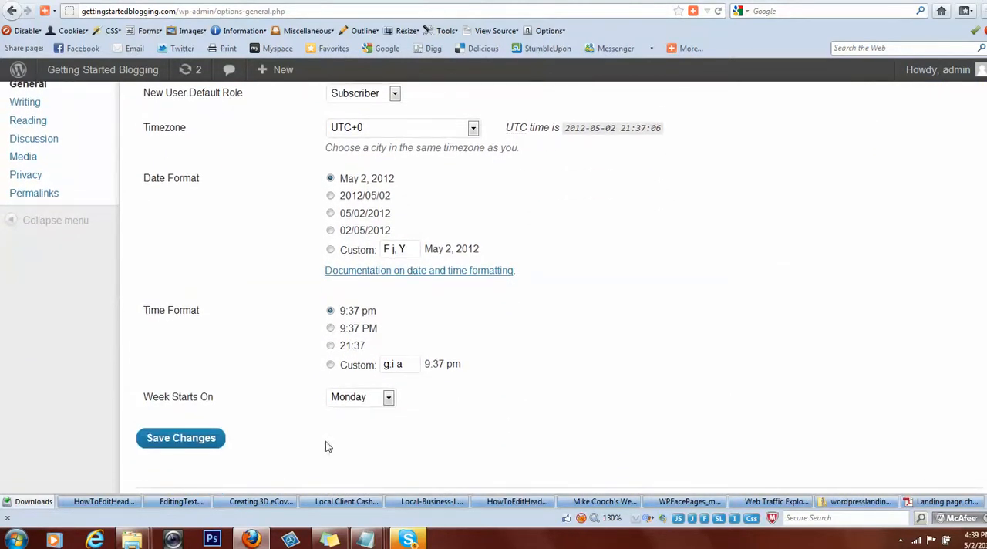
{"action": "left_click", "coordinate": [190, 442]}
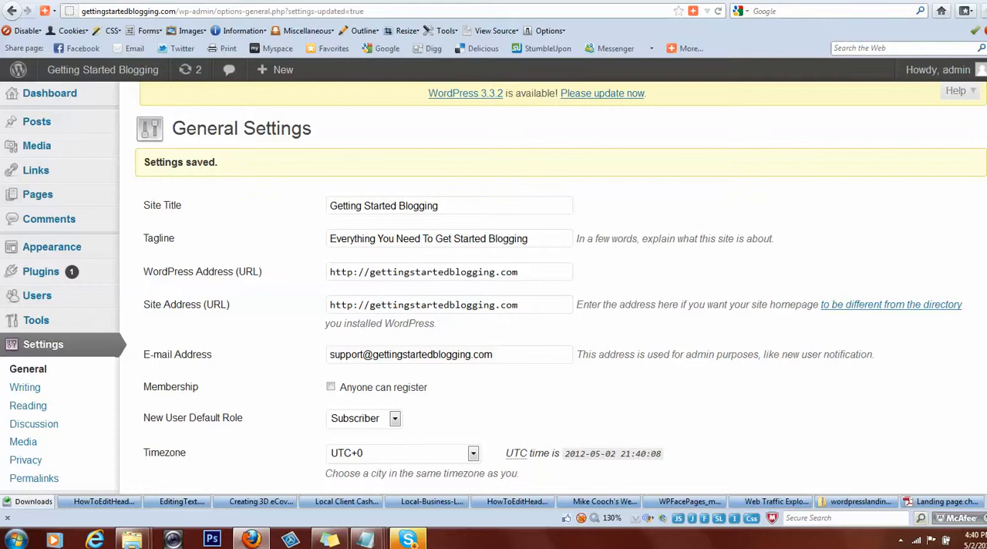
Set the permalinks to a custom structure of /%postname%/ and save the permalink settings.
{"action": "scroll", "coordinate": [494, 287], "scroll_direction": "down", "scroll_amount": 3}
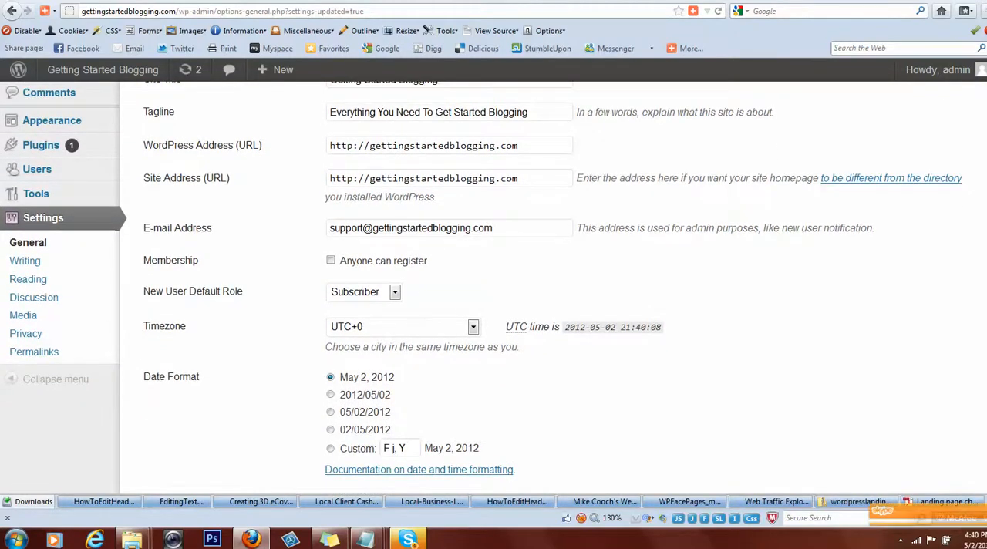
{"action": "scroll", "coordinate": [493, 303], "scroll_direction": "up", "scroll_amount": 1}
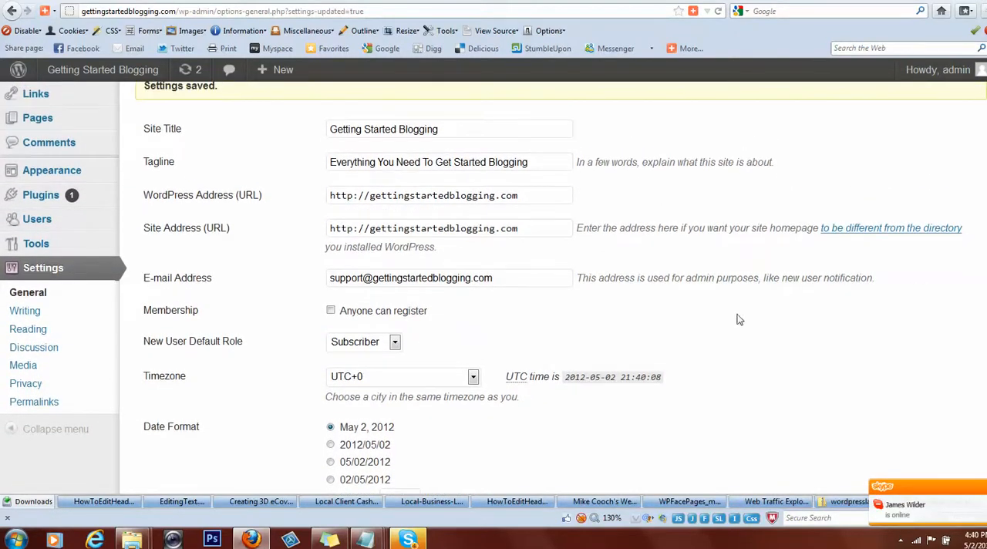
{"action": "left_click", "coordinate": [38, 405]}
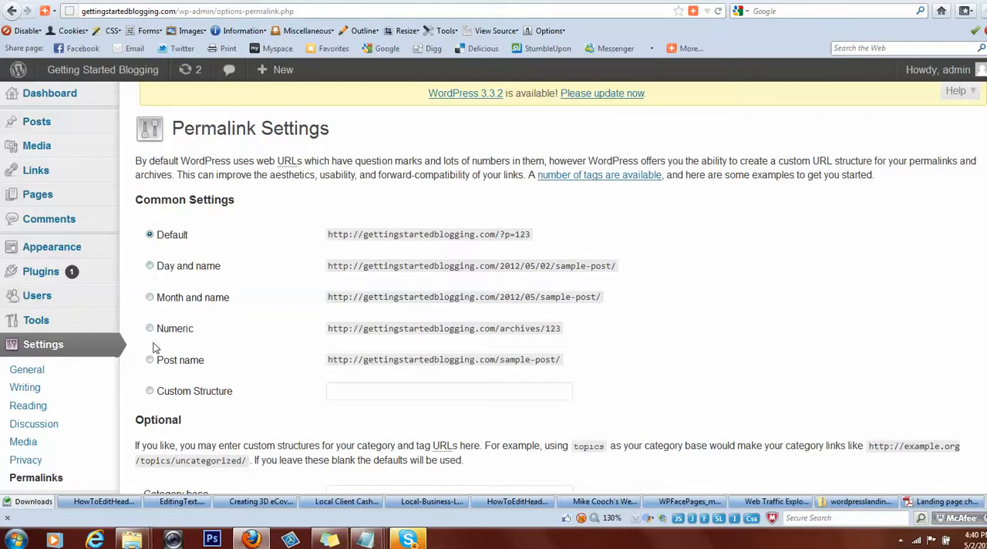
{"action": "left_click", "coordinate": [150, 391]}
{"action": "left_click", "coordinate": [333, 391]}
{"action": "type", "text": "/"}
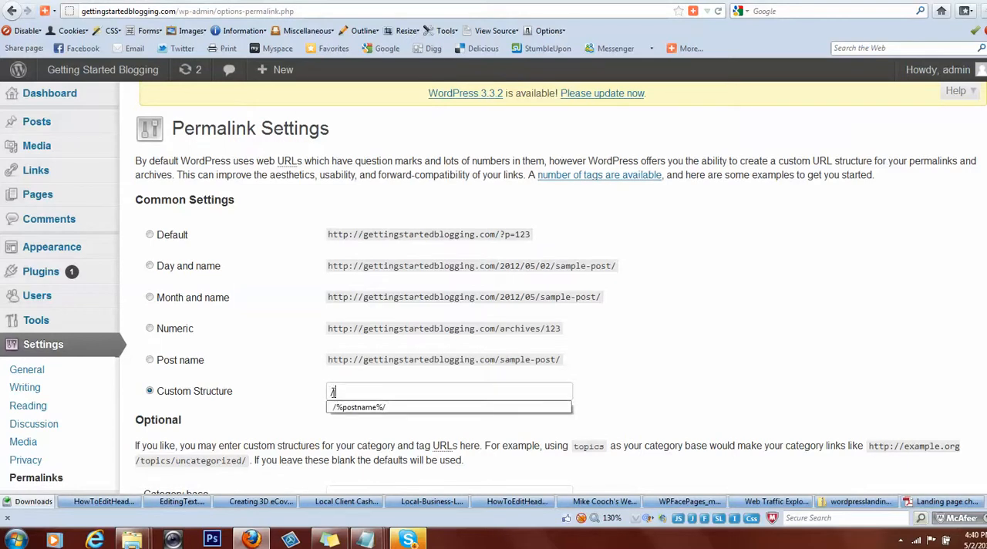
{"action": "type", "text": "%postname%/"}
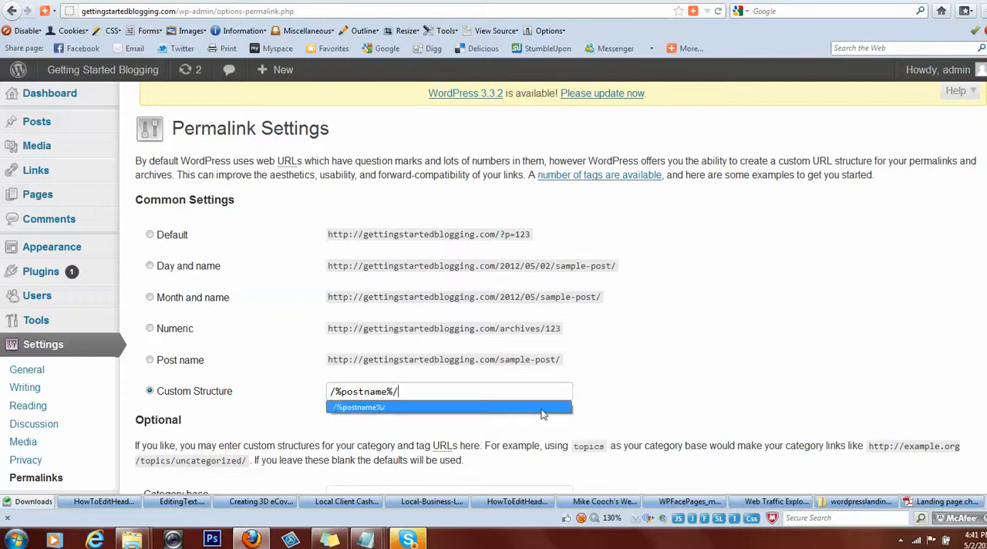
{"action": "left_click", "coordinate": [737, 374]}
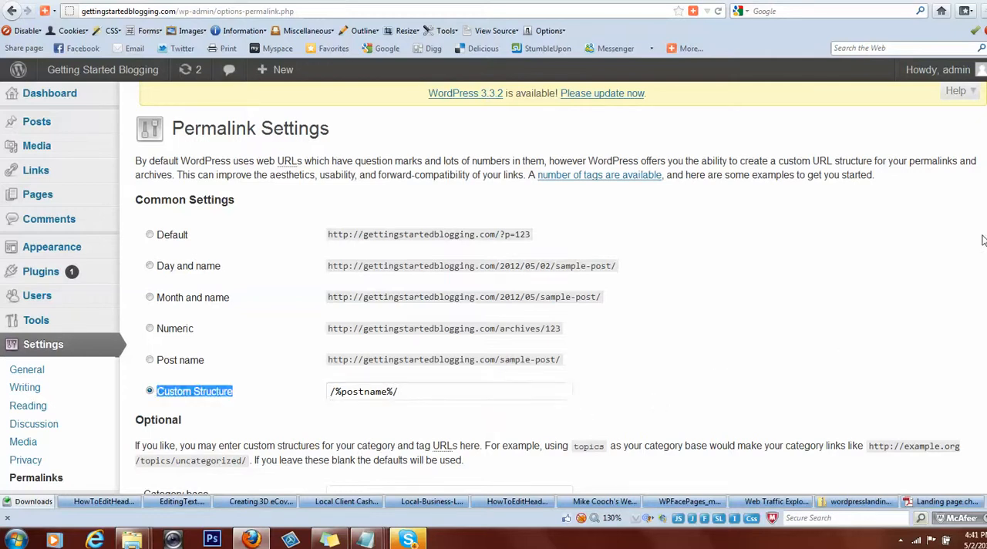
{"action": "scroll", "coordinate": [689, 377], "scroll_direction": "down", "scroll_amount": 3}
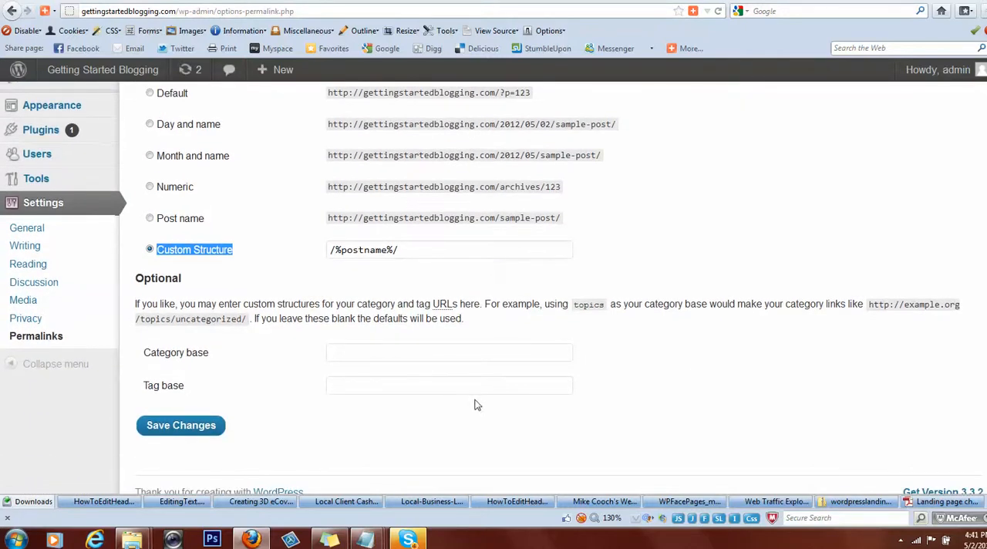
{"action": "left_click", "coordinate": [184, 430]}
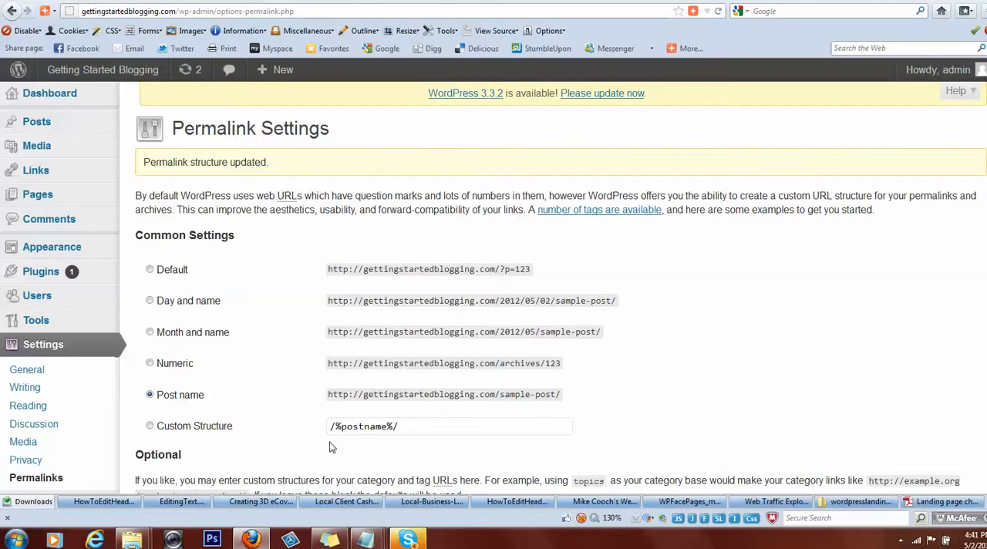
Save the site's privacy settings with search engines allowed to index the site.
{"action": "left_click", "coordinate": [25, 460]}
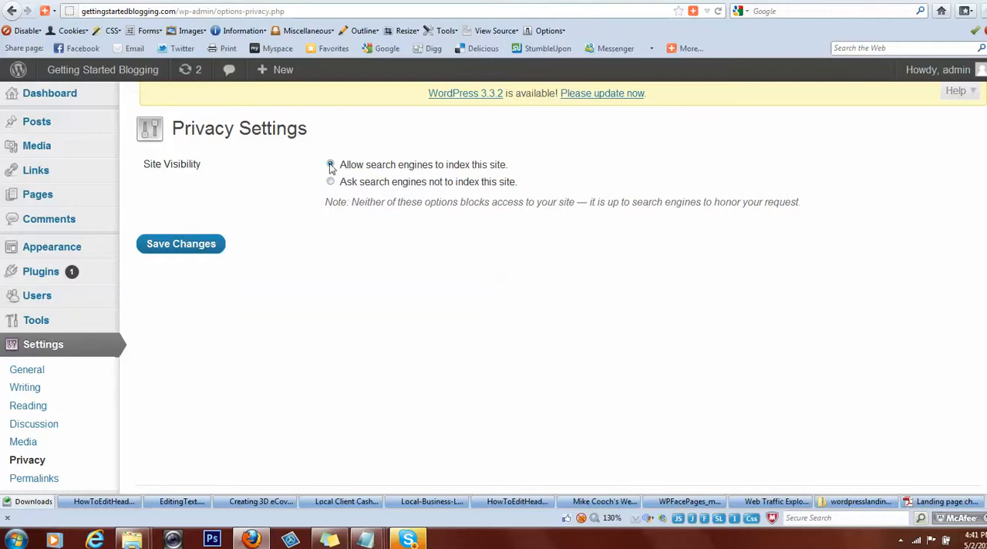
{"action": "left_click", "coordinate": [177, 245]}
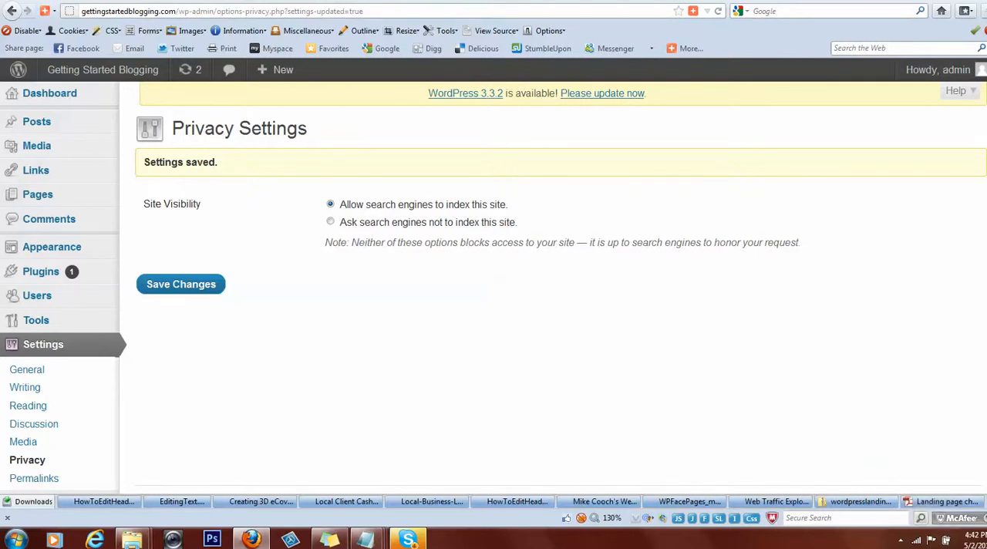
Install a new plugin by uploading wpsalesfunnel.v1.2.zip from the Desktop, and activate it.
{"action": "scroll", "coordinate": [554, 289], "scroll_direction": "down", "scroll_amount": 1}
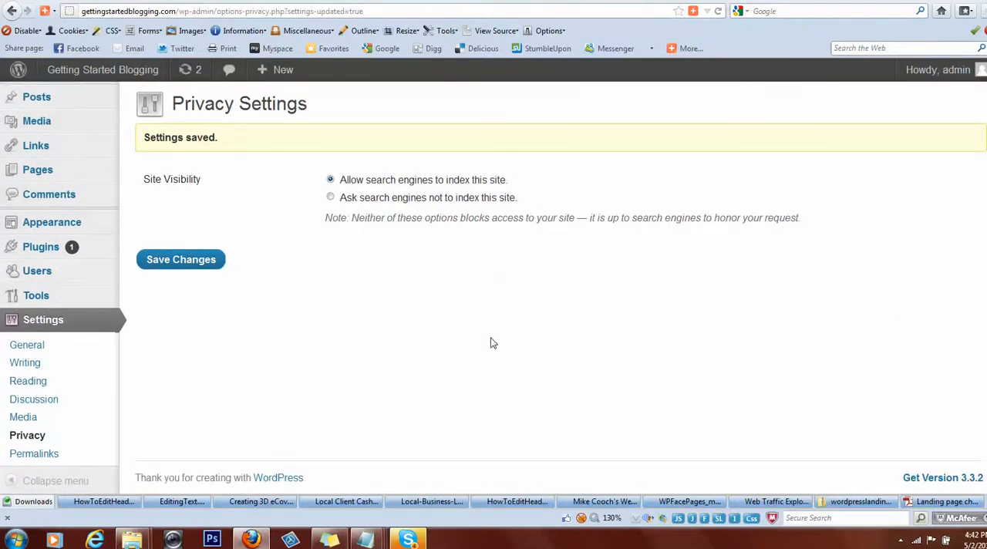
{"action": "mouse_move", "coordinate": [44, 252]}
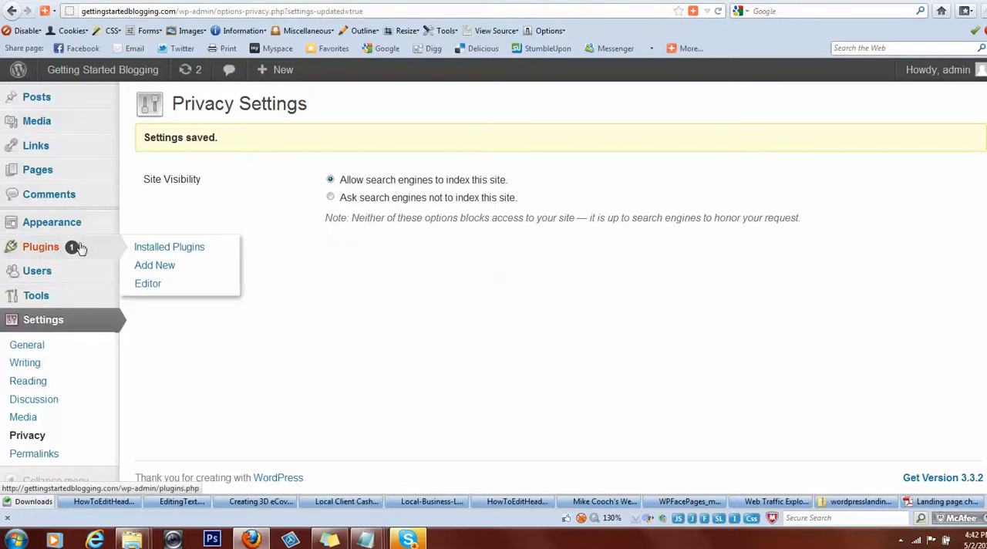
{"action": "left_click", "coordinate": [155, 269]}
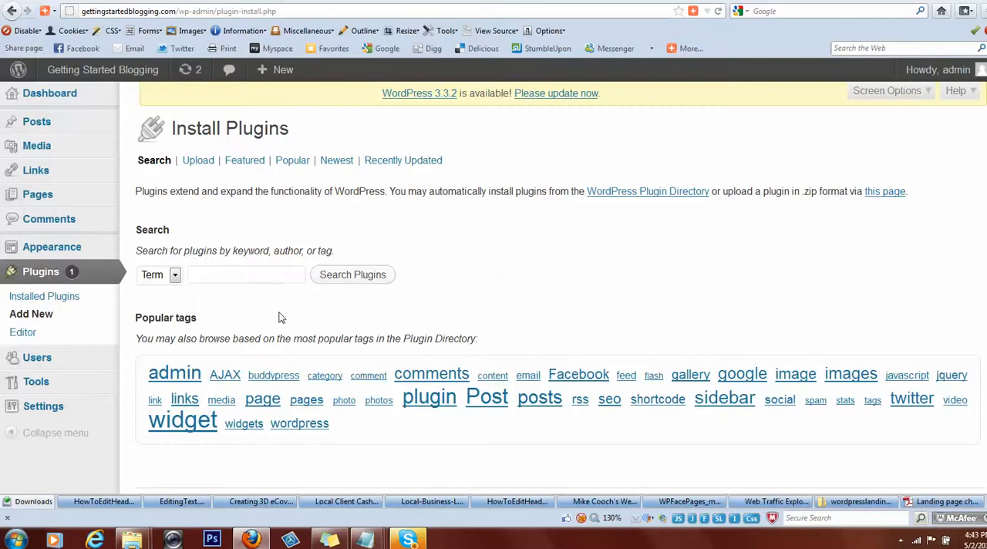
{"action": "left_click", "coordinate": [199, 162]}
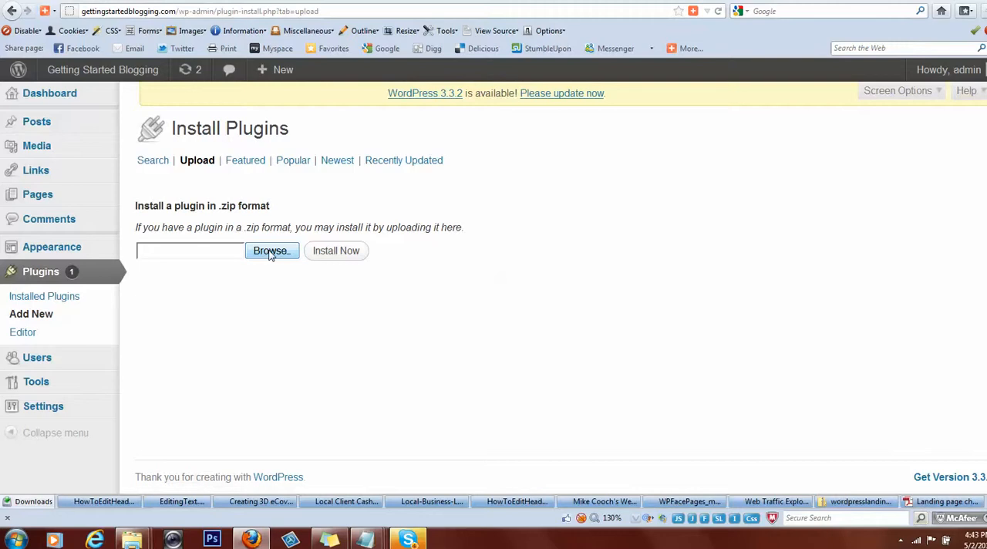
{"action": "left_click", "coordinate": [270, 252]}
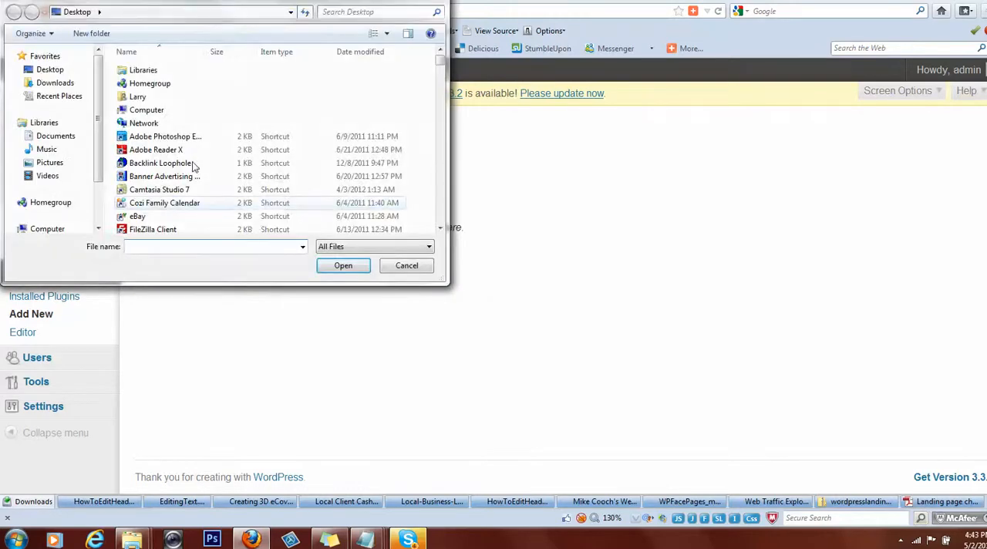
{"action": "left_click", "coordinate": [51, 71]}
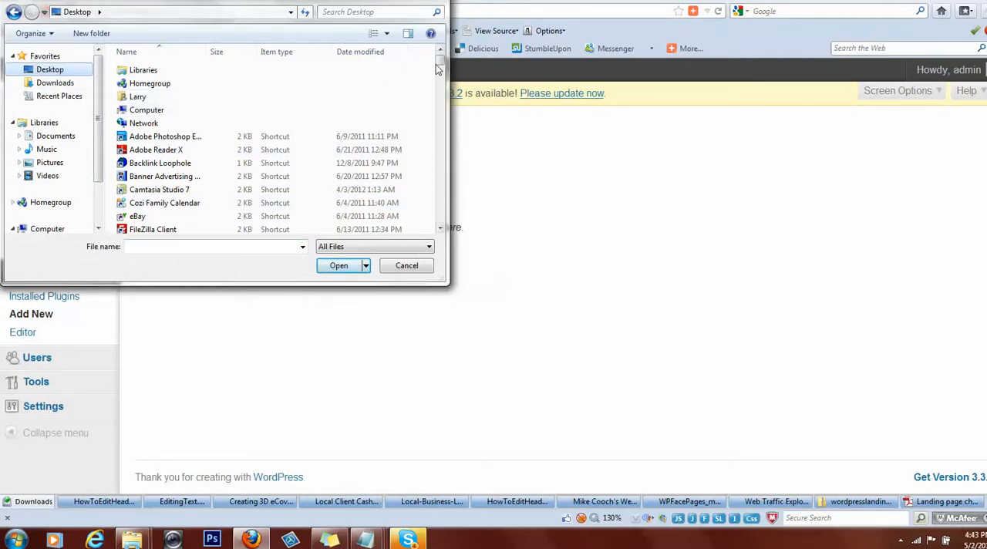
{"action": "left_click_drag", "start_coordinate": [440, 64], "coordinate": [440, 214]}
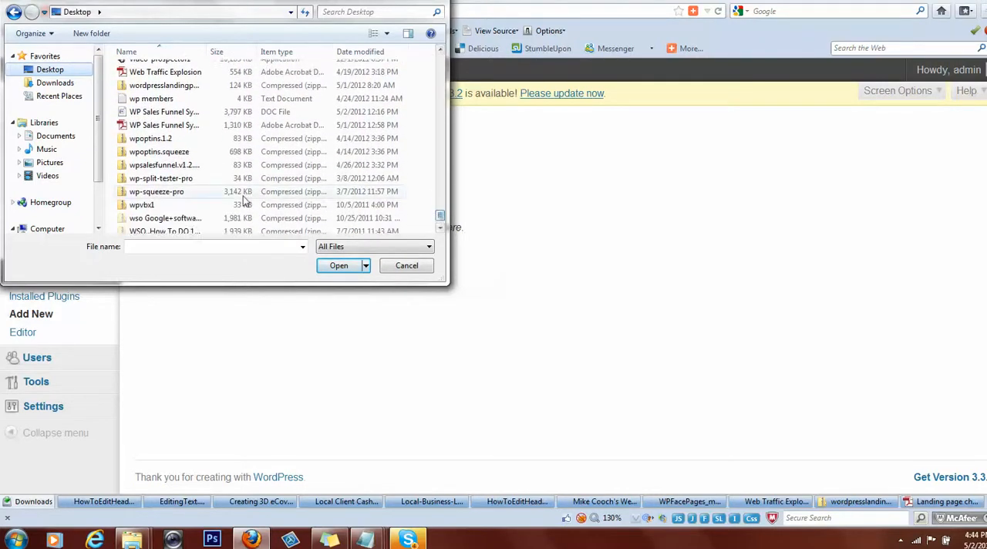
{"action": "left_click", "coordinate": [160, 168]}
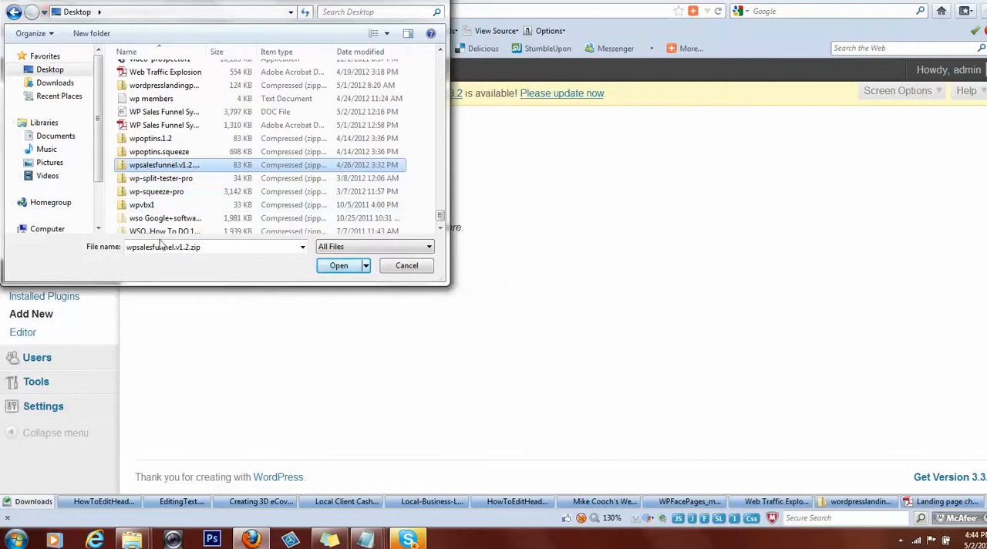
{"action": "left_click", "coordinate": [339, 266]}
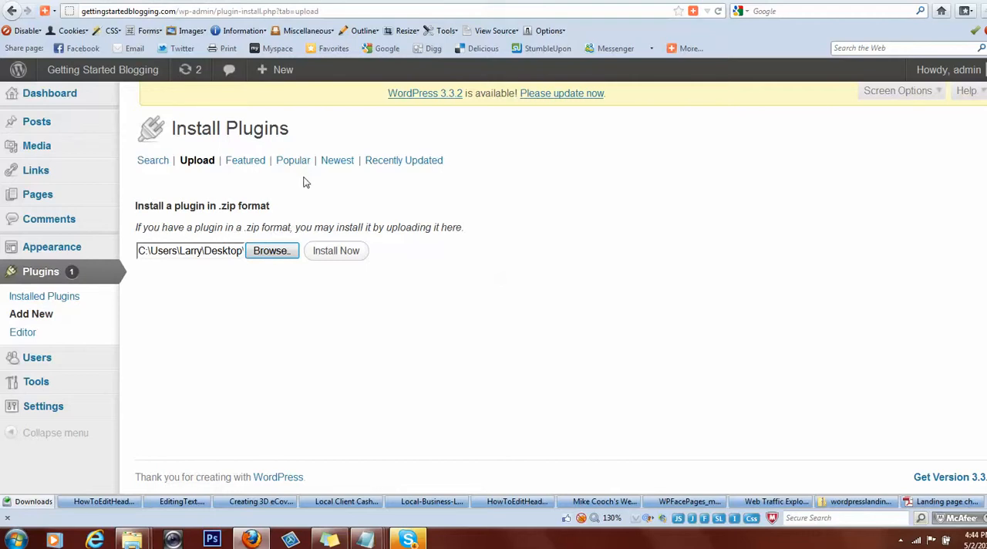
{"action": "left_click", "coordinate": [334, 257]}
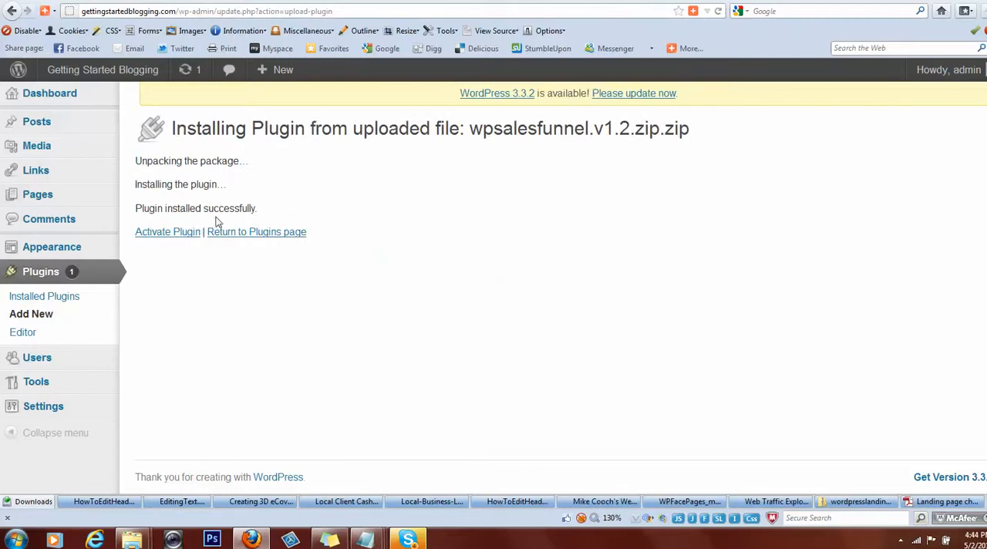
{"action": "left_click", "coordinate": [165, 232]}
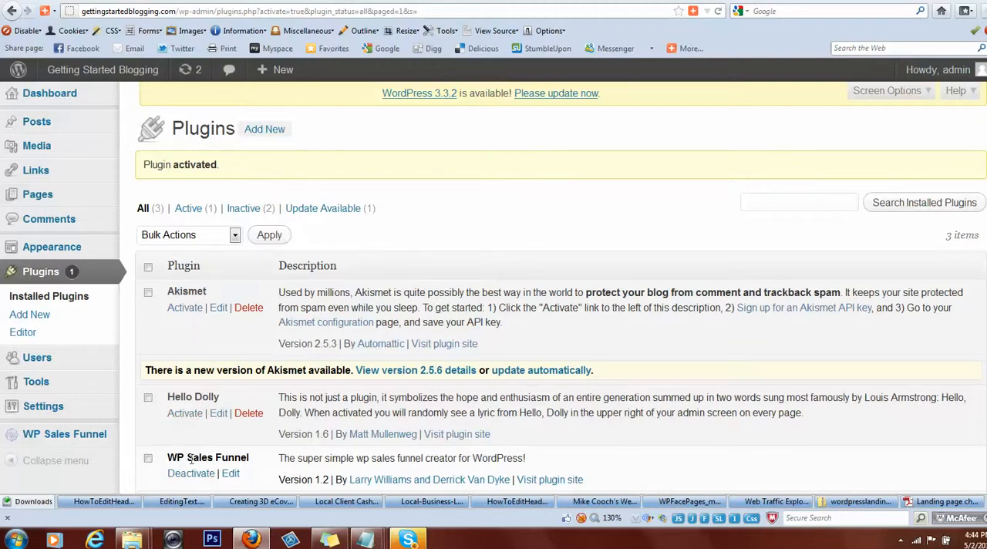
Create the WP Sales Funnel privacy policy, terms of service and earnings disclaimer pages with the company name "Getting started Blogging".
{"action": "mouse_move", "coordinate": [59, 410]}
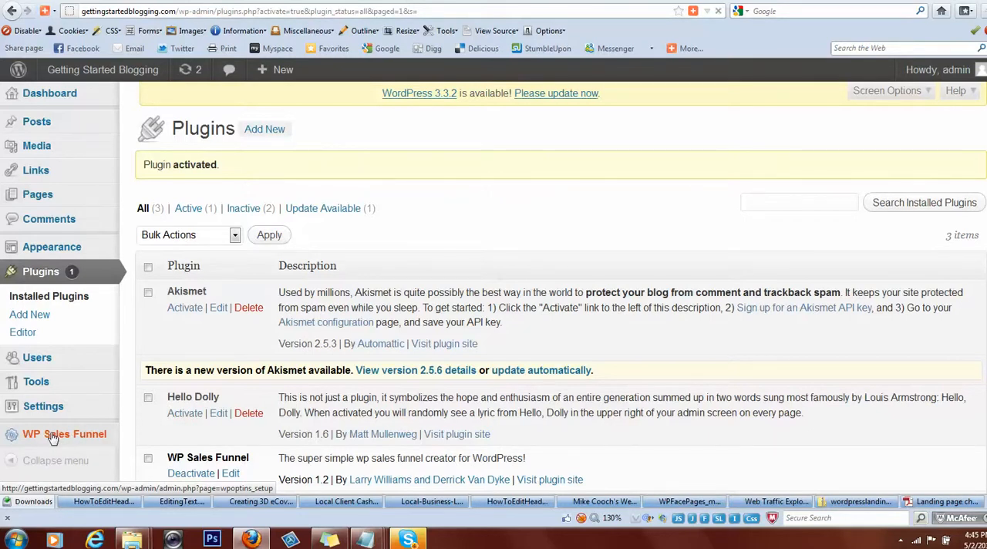
{"action": "left_click", "coordinate": [53, 437]}
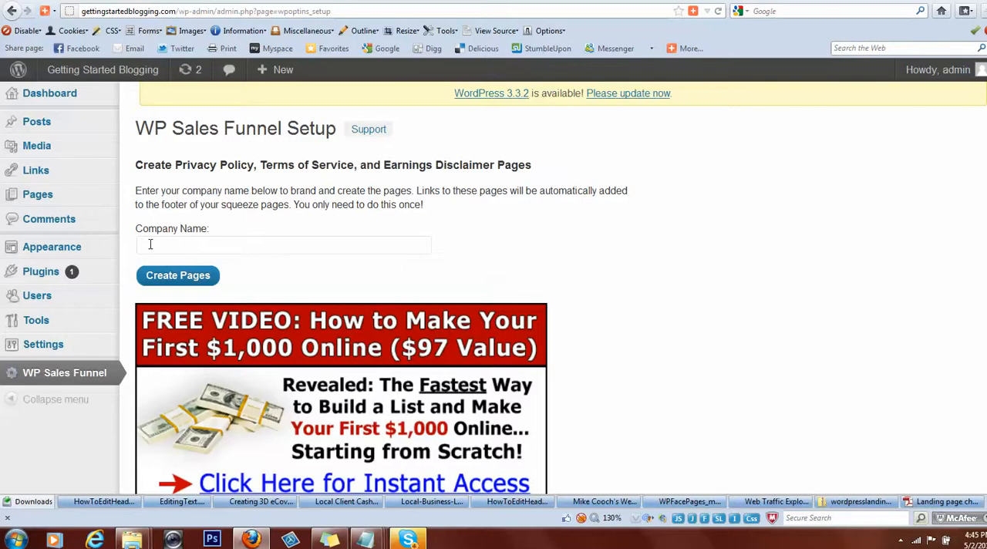
{"action": "left_click", "coordinate": [147, 245]}
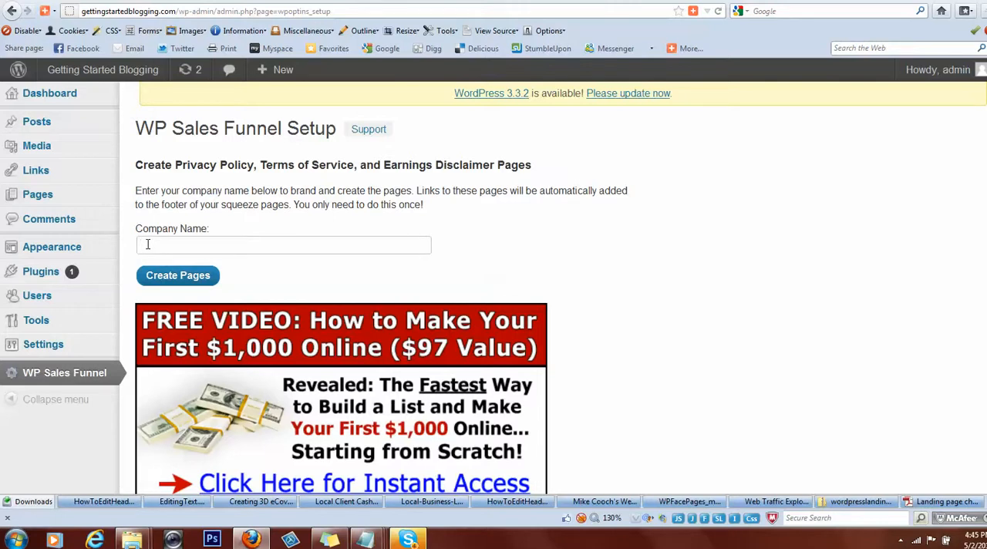
{"action": "type", "text": "Getting started Blo"}
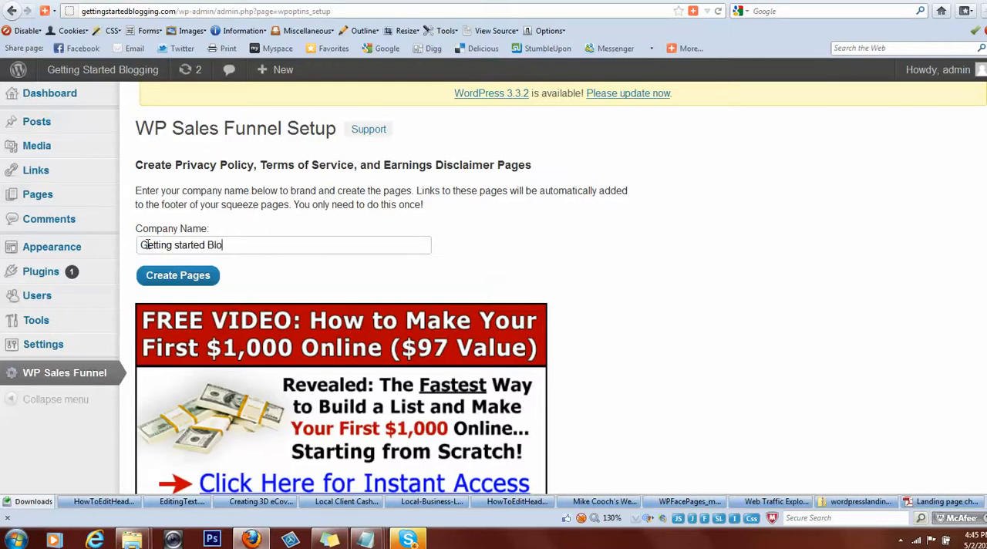
{"action": "type", "text": "gging"}
{"action": "left_click", "coordinate": [177, 276]}
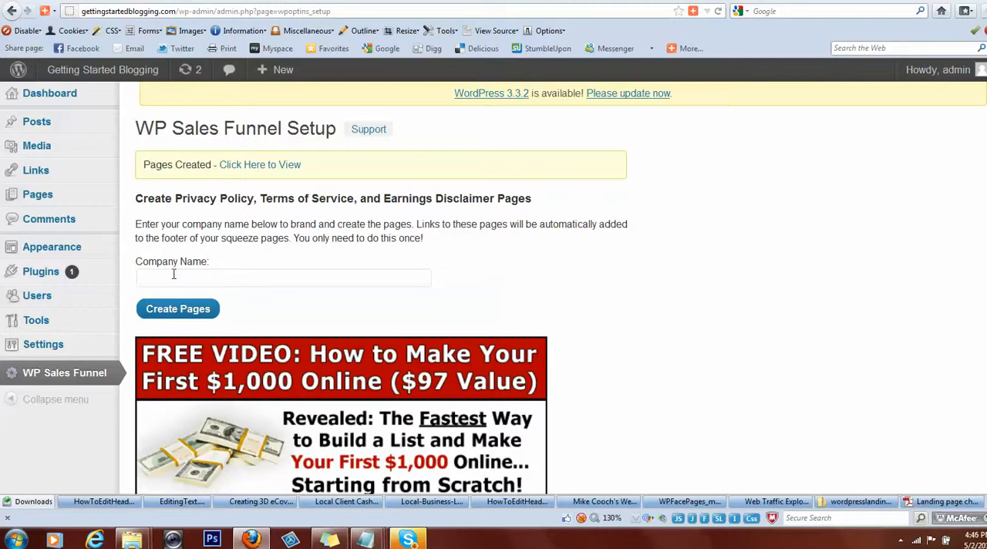
Open the list of all pages and examine the WP Sales Funnel Earnings Disclaimer, Privacy Policy and Terms of Service drafts.
{"action": "mouse_move", "coordinate": [46, 197]}
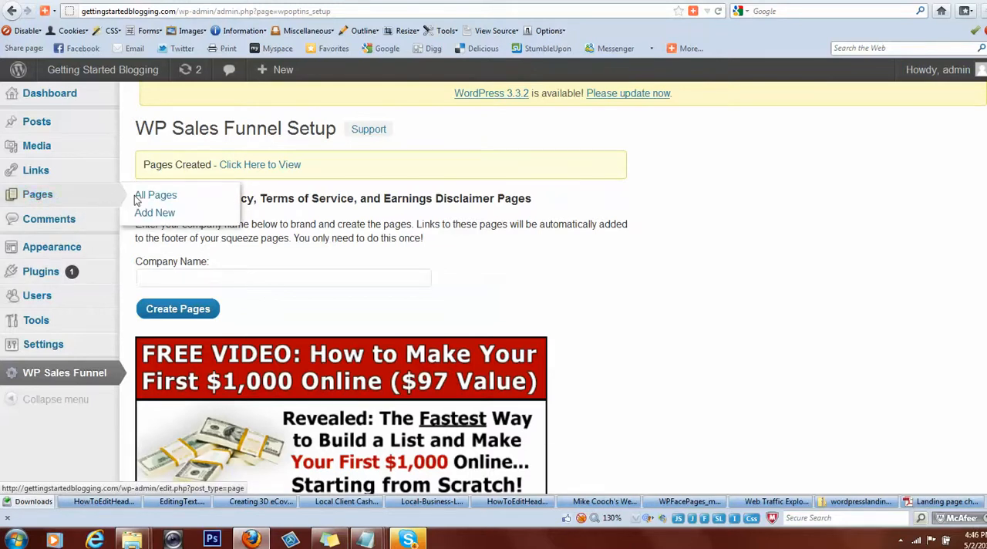
{"action": "left_click", "coordinate": [159, 199]}
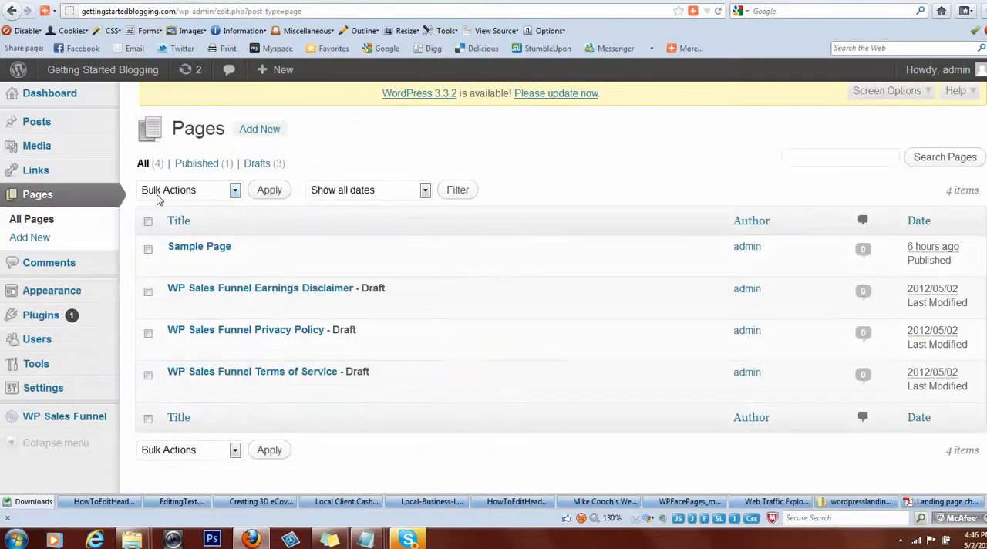
{"action": "mouse_move", "coordinate": [177, 261]}
{"action": "mouse_move", "coordinate": [213, 301]}
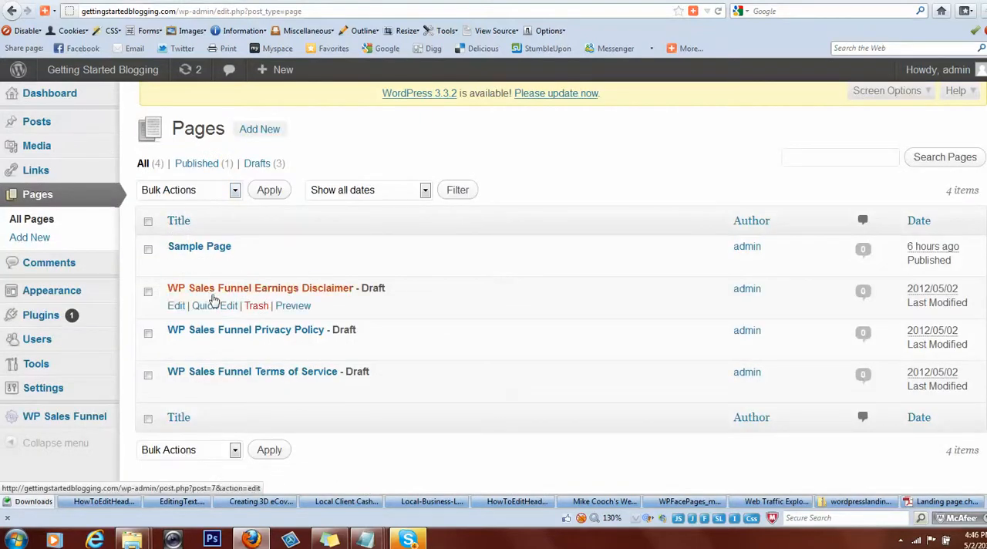
{"action": "mouse_move", "coordinate": [227, 338]}
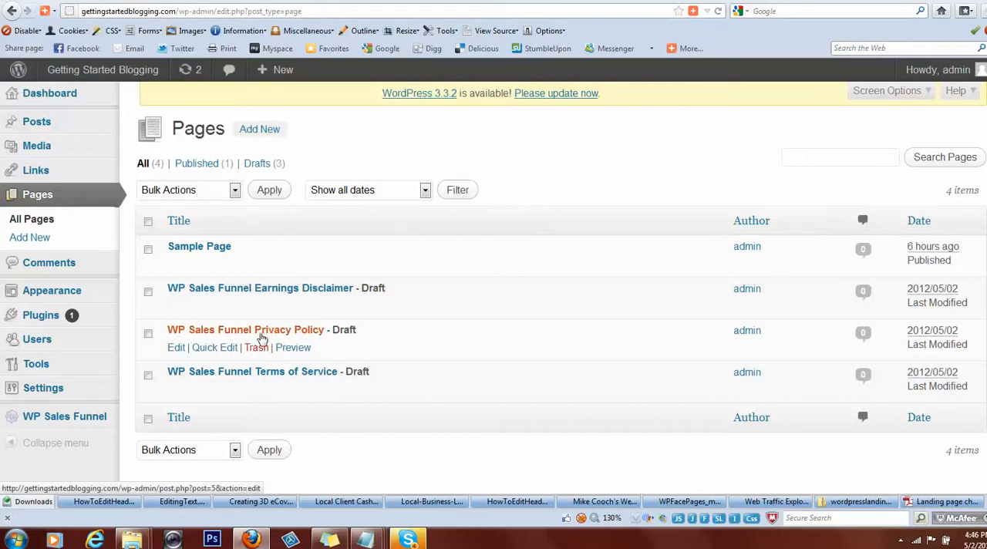
{"action": "mouse_move", "coordinate": [187, 375]}
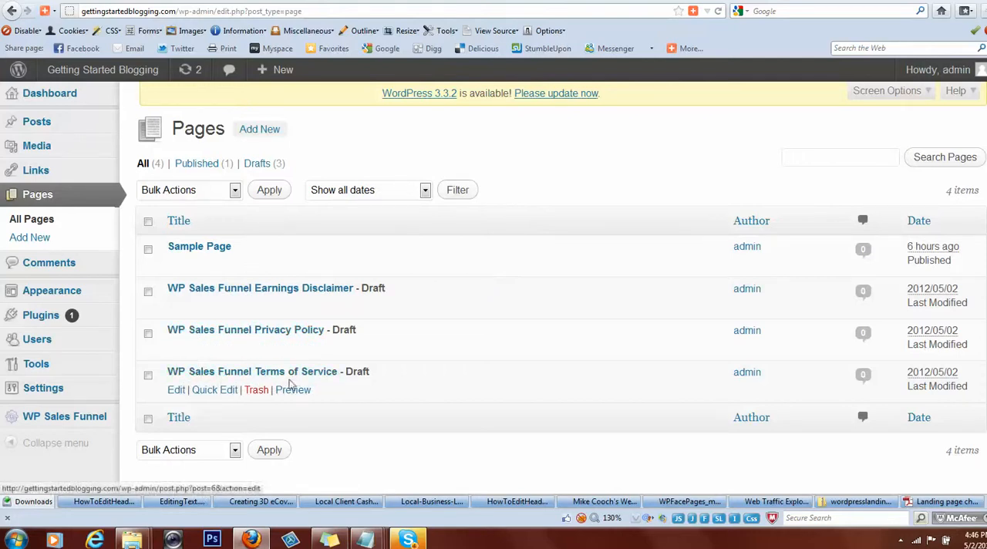
{"action": "mouse_move", "coordinate": [385, 308]}
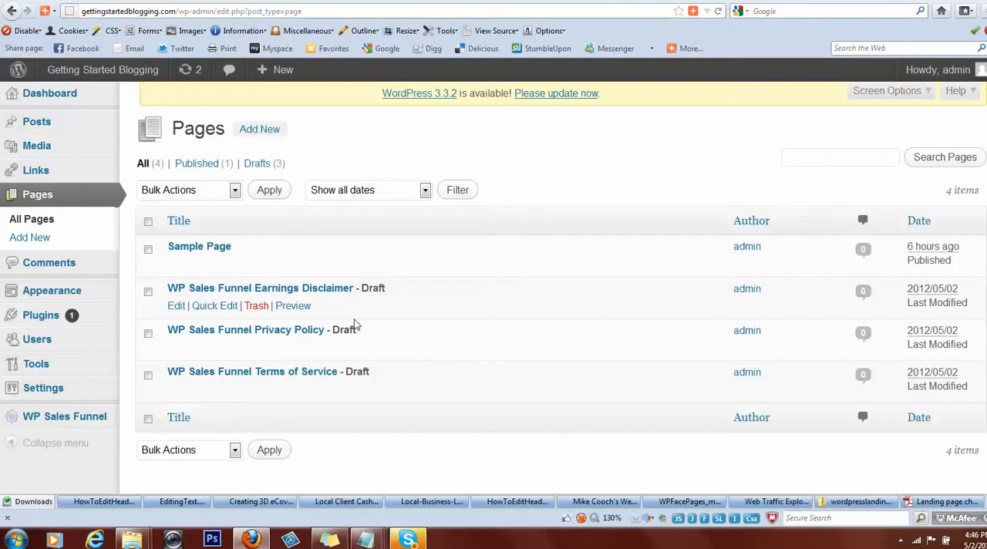
{"action": "mouse_move", "coordinate": [347, 348]}
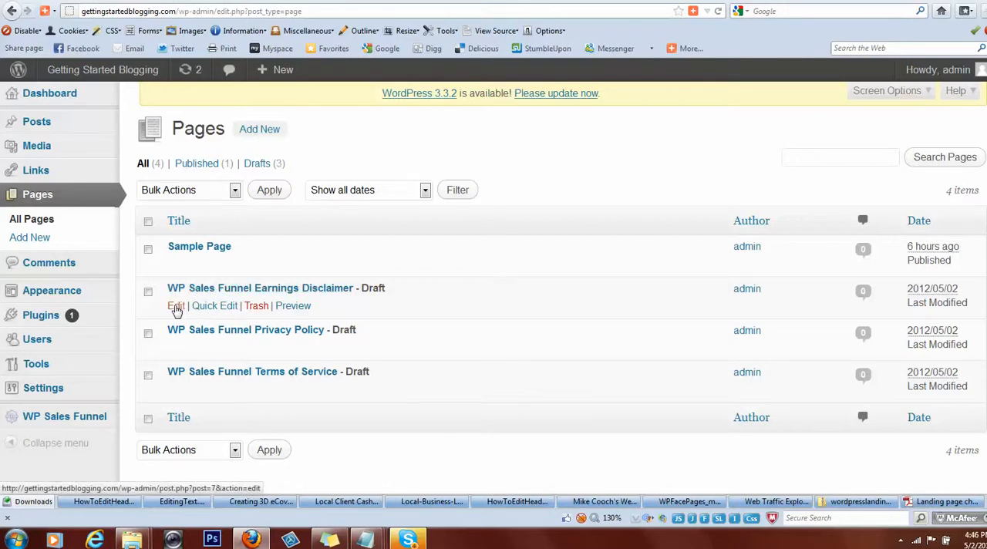
Open the WP Sales Funnel Earnings Disclaimer draft for editing and review its text down to the copyright line.
{"action": "left_click", "coordinate": [176, 307]}
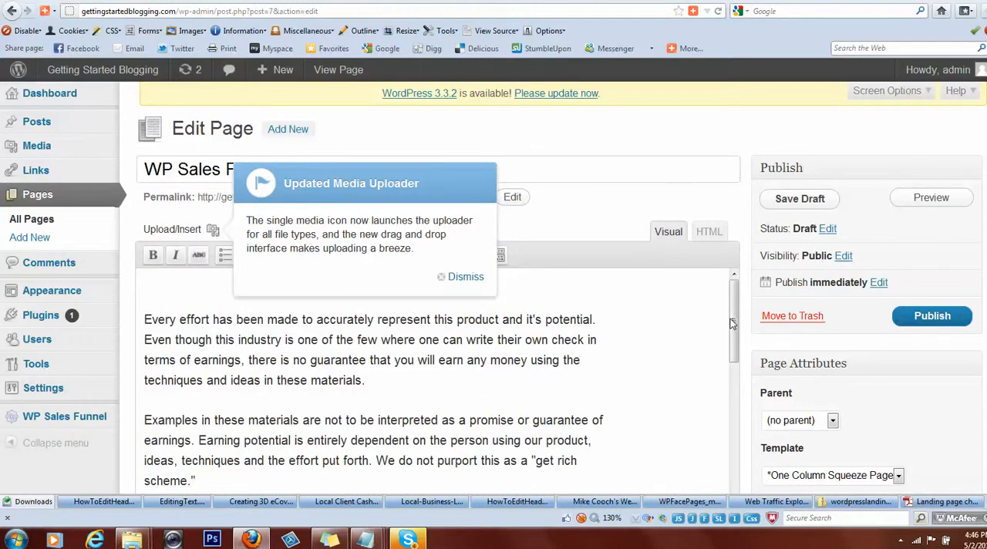
{"action": "left_click_drag", "start_coordinate": [735, 323], "coordinate": [720, 513]}
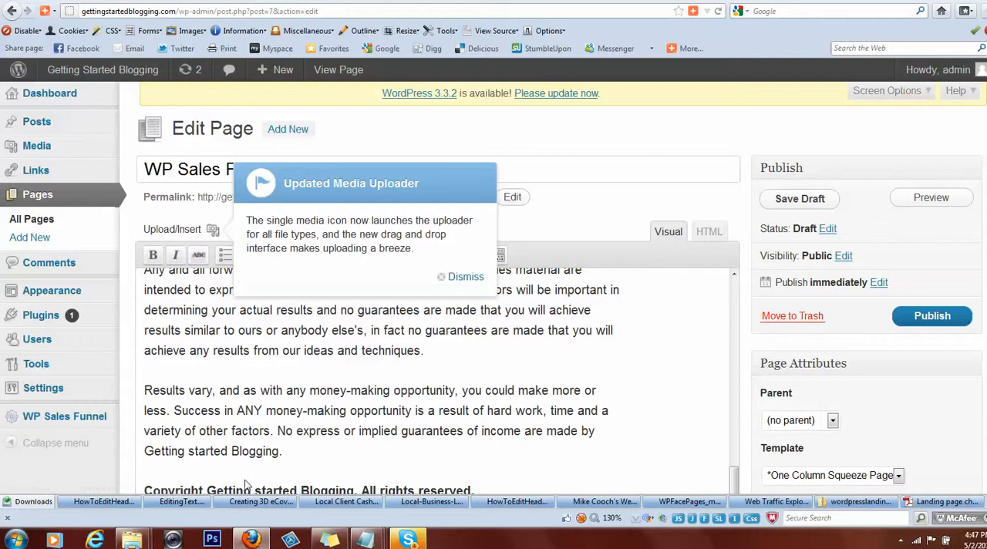
{"action": "left_click", "coordinate": [291, 542]}
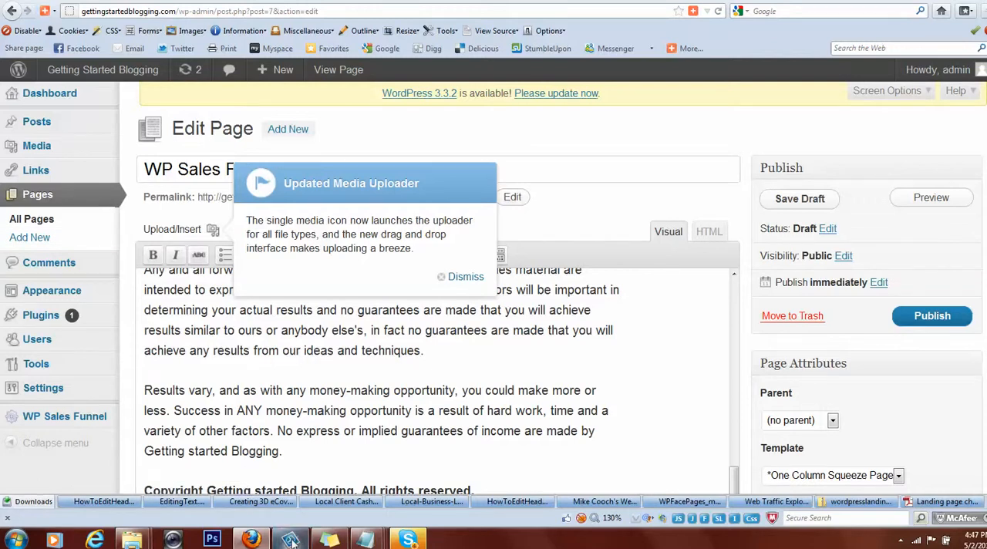
{"action": "right_click", "coordinate": [291, 542]}
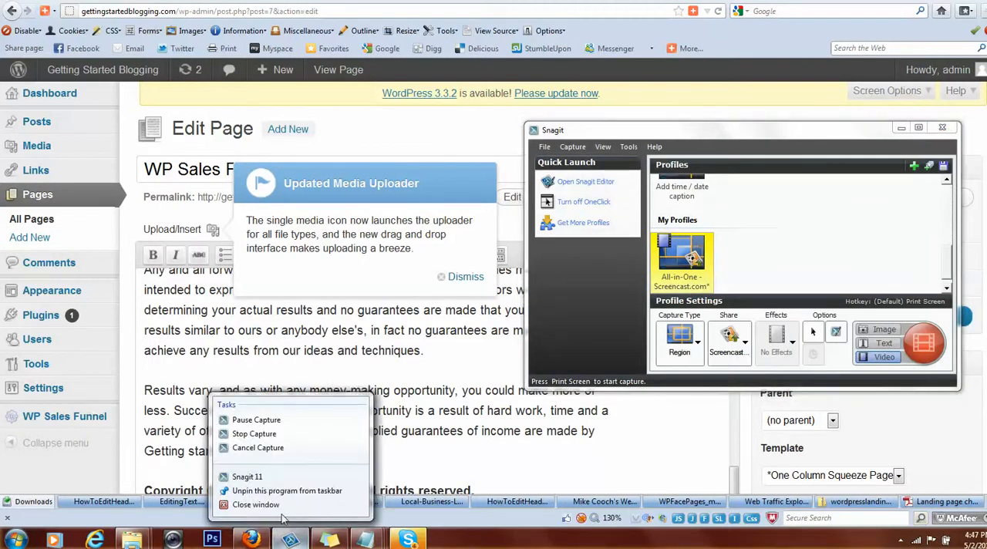